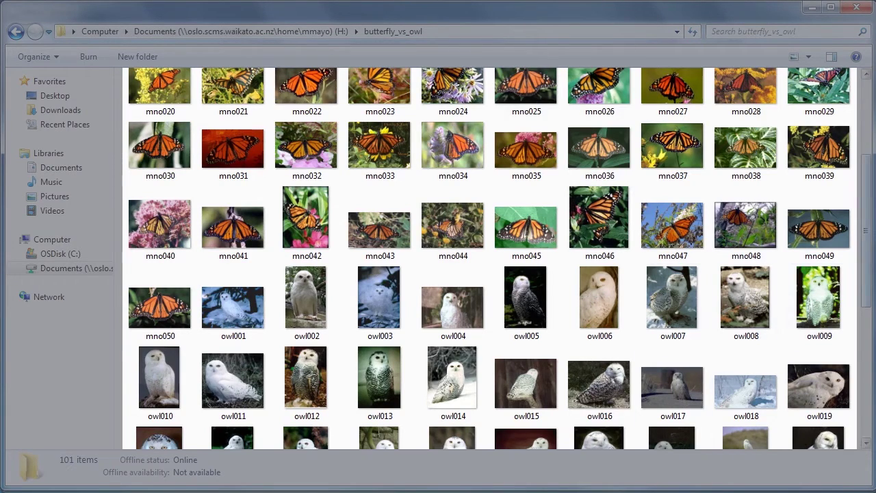
Look through the butterfly and owl image files in the butterfly_vs_owl folder
{"action": "scroll", "coordinate": [725, 243], "scroll_direction": "up", "scroll_amount": 3}
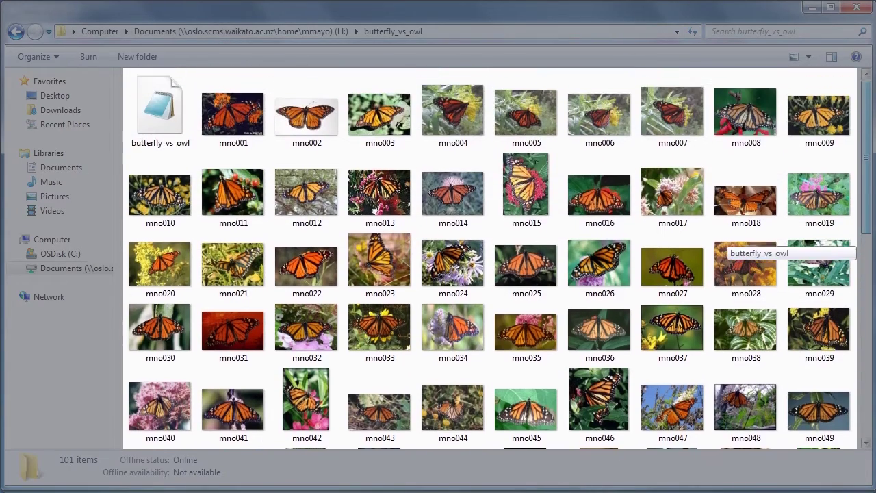
{"action": "scroll", "coordinate": [725, 243], "scroll_direction": "down", "scroll_amount": 1}
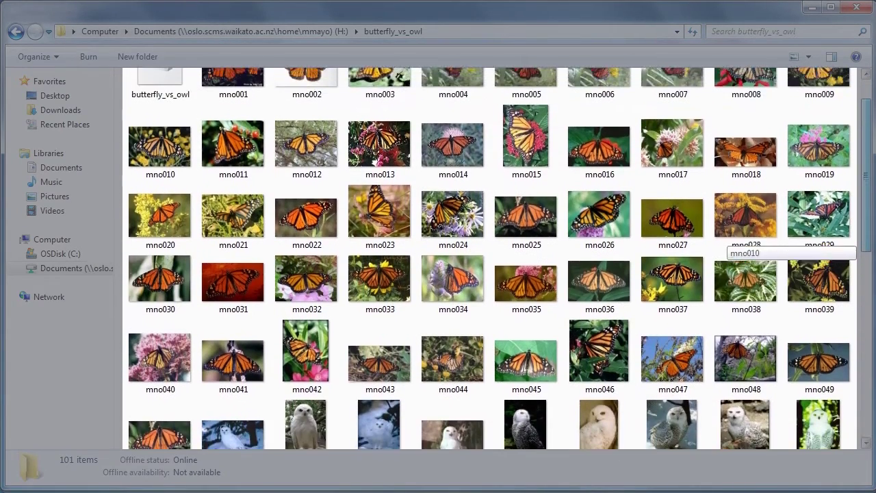
{"action": "scroll", "coordinate": [725, 243], "scroll_direction": "down", "scroll_amount": 4}
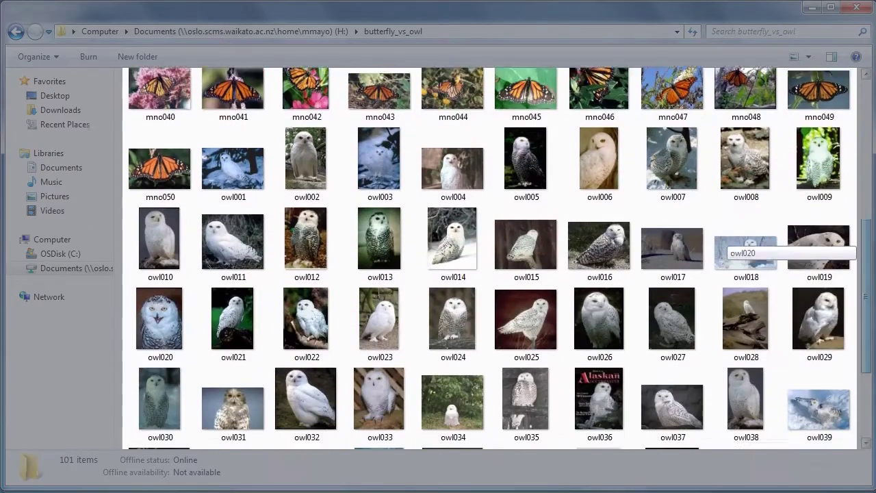
{"action": "scroll", "coordinate": [725, 242], "scroll_direction": "down", "scroll_amount": 1}
{"action": "scroll", "coordinate": [725, 243], "scroll_direction": "down", "scroll_amount": 1}
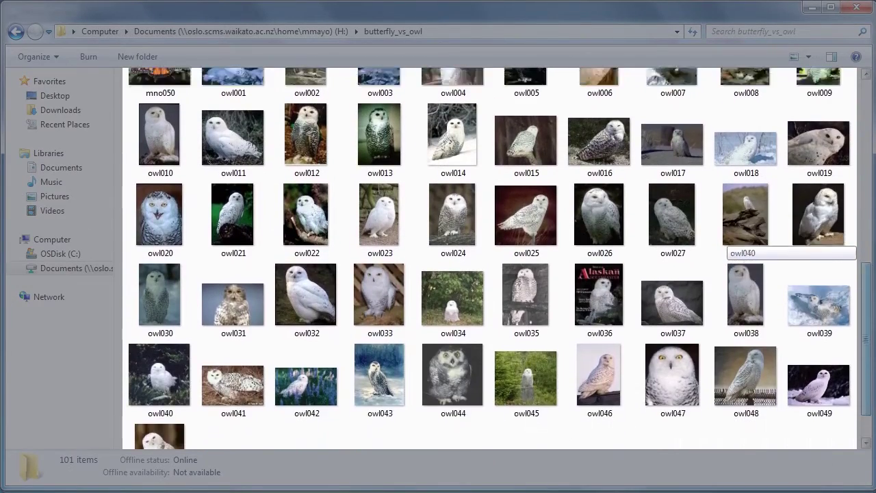
{"action": "scroll", "coordinate": [725, 243], "scroll_direction": "up", "scroll_amount": 4}
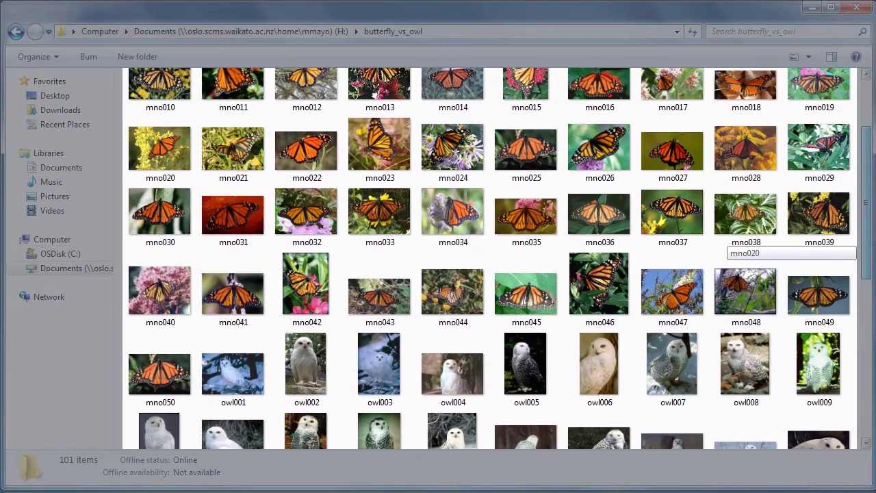
{"action": "scroll", "coordinate": [725, 243], "scroll_direction": "up", "scroll_amount": 1}
{"action": "scroll", "coordinate": [725, 242], "scroll_direction": "down", "scroll_amount": 3}
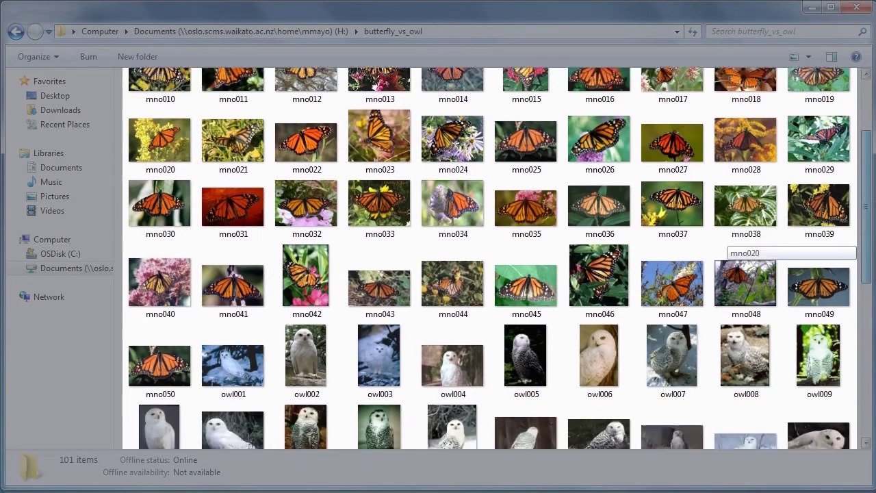
{"action": "scroll", "coordinate": [725, 243], "scroll_direction": "down", "scroll_amount": 1}
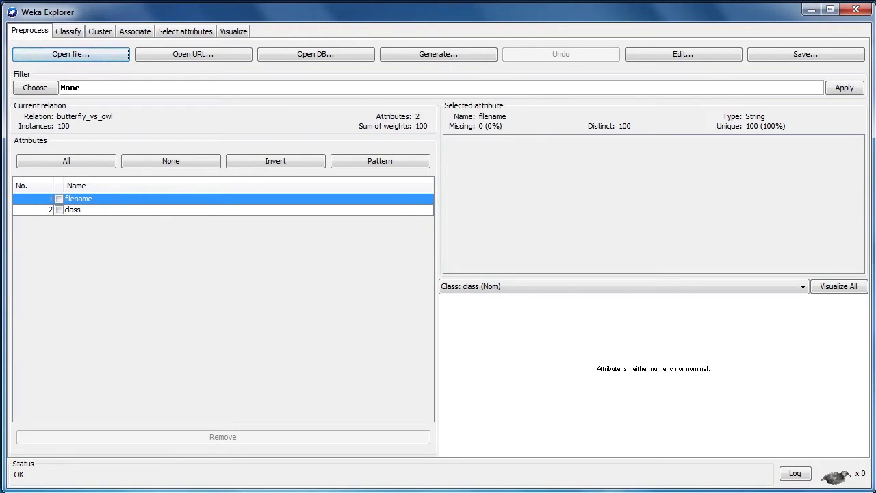
In Weka Explorer, inspect the labels and distribution of the class attribute in the butterfly_vs_owl dataset
{"action": "left_click", "coordinate": [73, 209]}
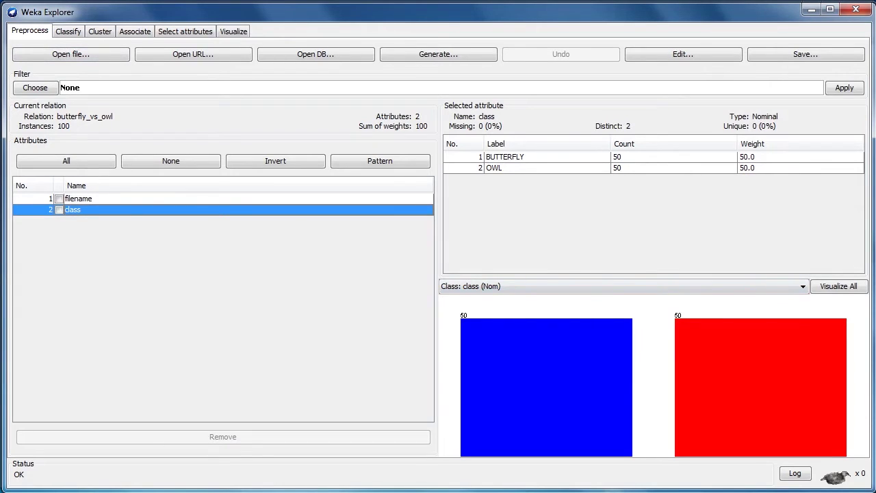
{"action": "mouse_move", "coordinate": [574, 399]}
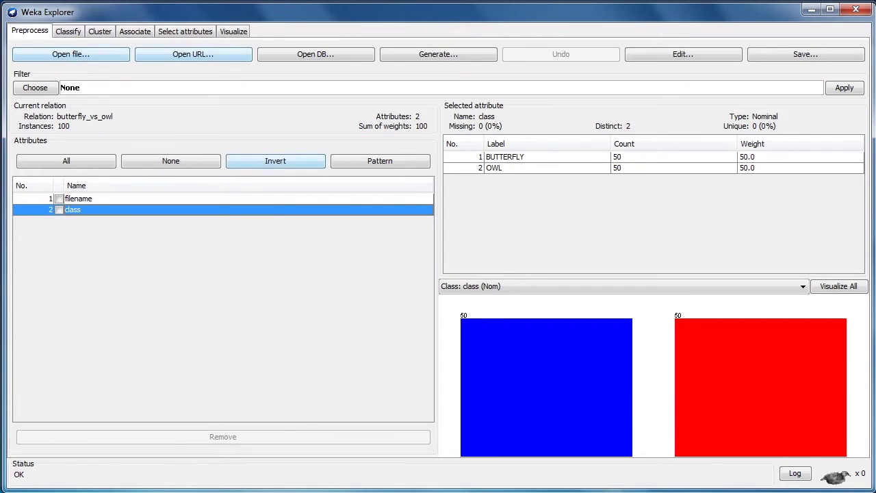
{"action": "left_click", "coordinate": [70, 55]}
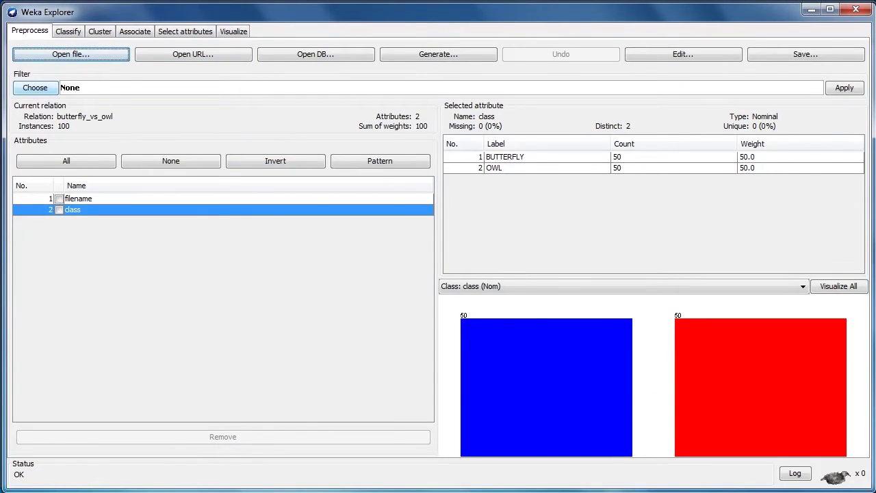
Choose ColorLayoutFilter from the unsupervised instance image filters as the preprocessing filter
{"action": "left_click", "coordinate": [35, 87]}
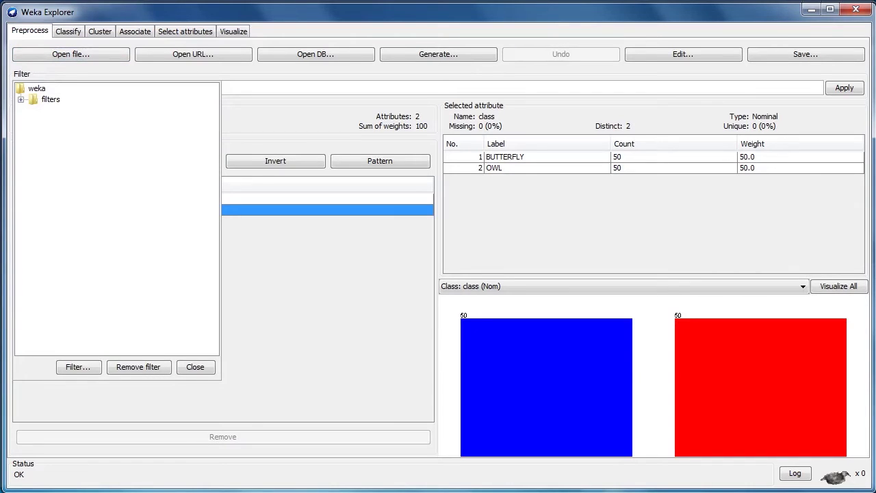
{"action": "left_click", "coordinate": [21, 100]}
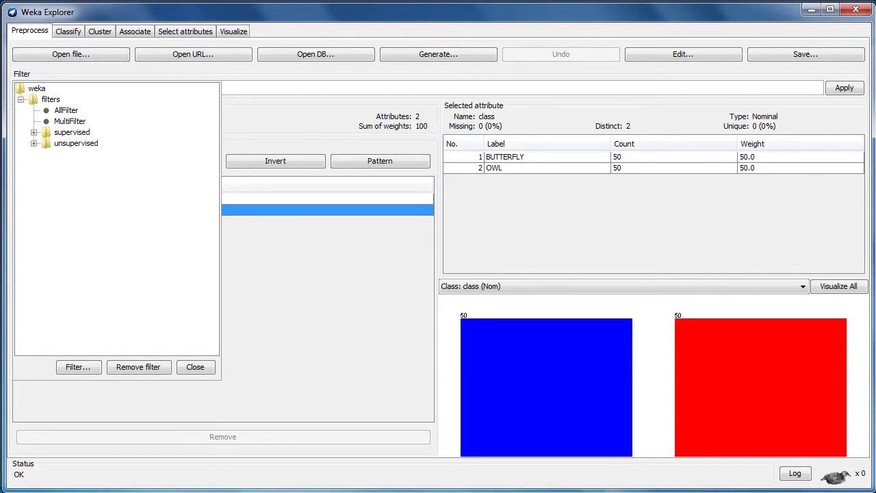
{"action": "left_click", "coordinate": [34, 143]}
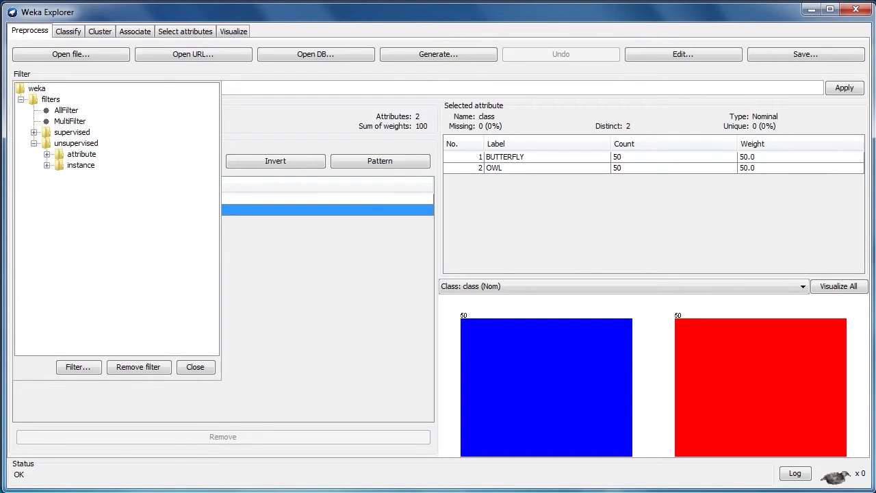
{"action": "left_click", "coordinate": [46, 165]}
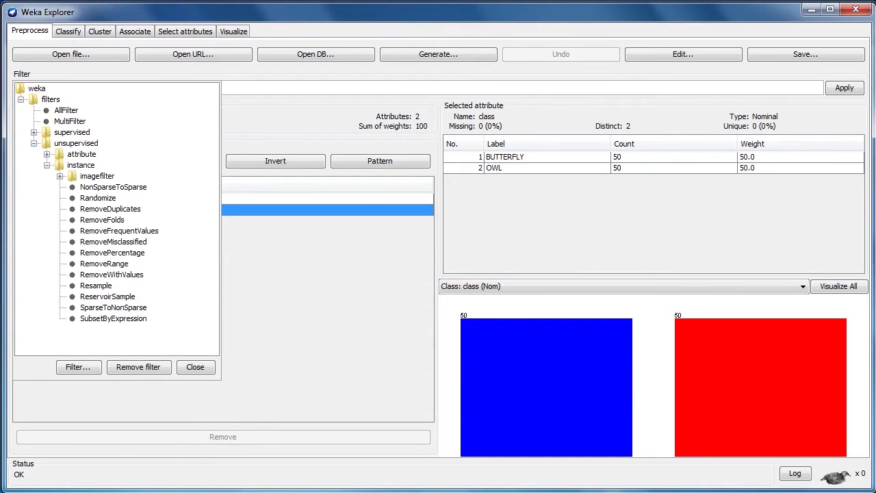
{"action": "key", "text": "Right"}
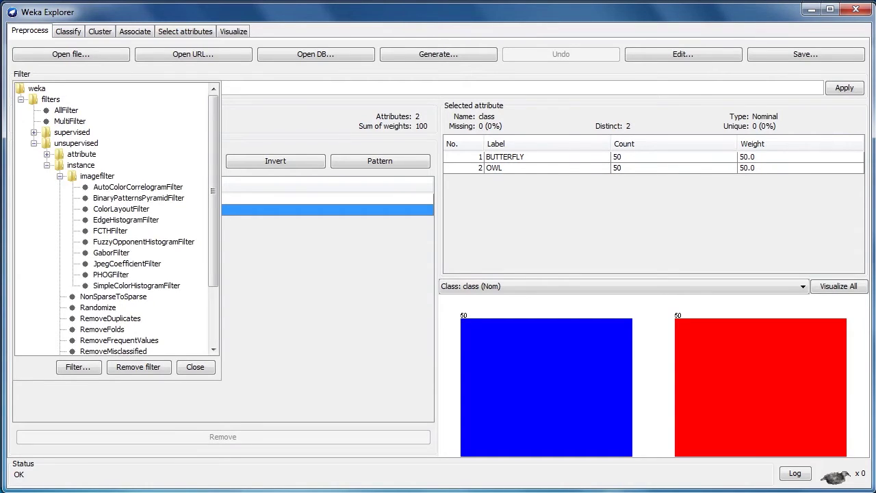
{"action": "left_click", "coordinate": [97, 176]}
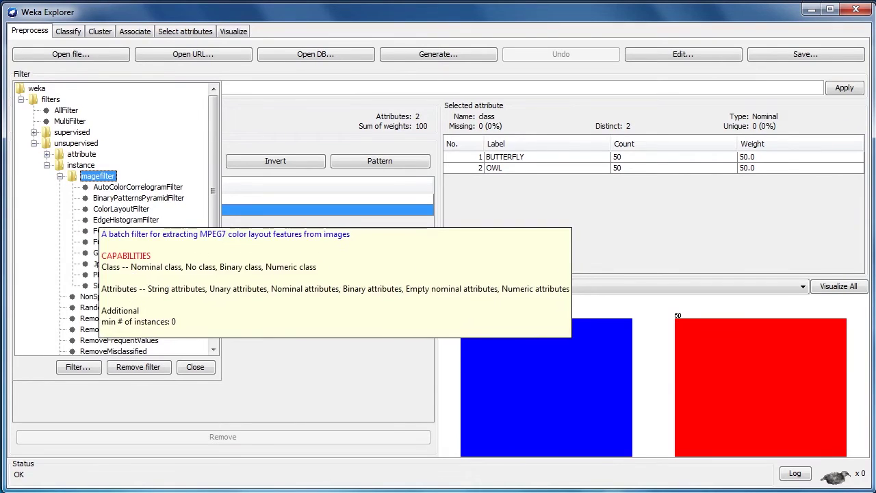
{"action": "mouse_move", "coordinate": [109, 210]}
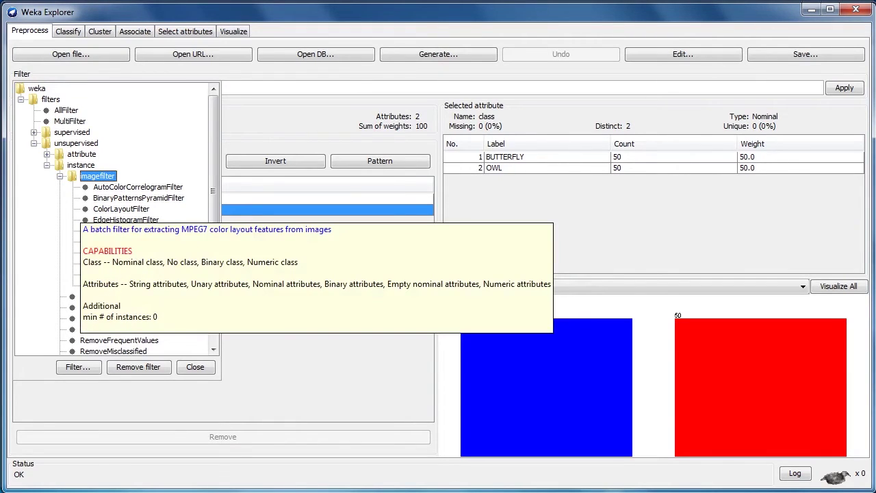
{"action": "left_click", "coordinate": [109, 209]}
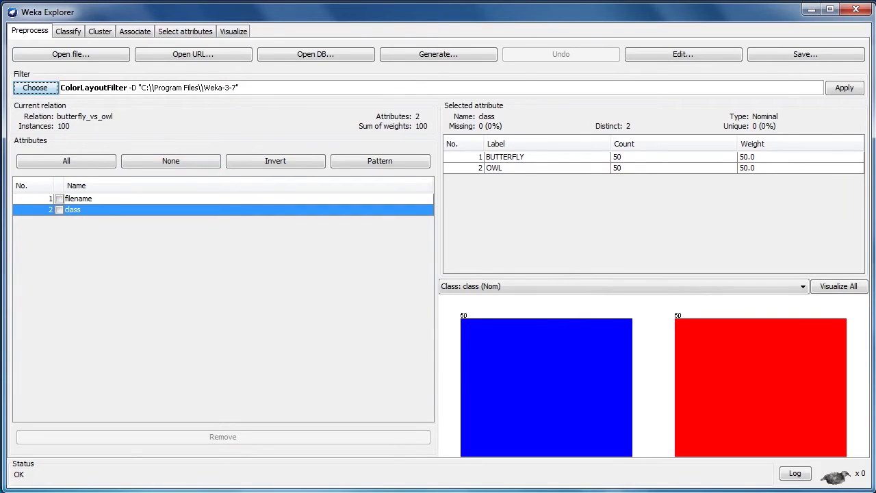
Set the ColorLayoutFilter's image directory to H:\butterfly_vs_owl and apply the filter to the dataset
{"action": "left_click", "coordinate": [150, 87]}
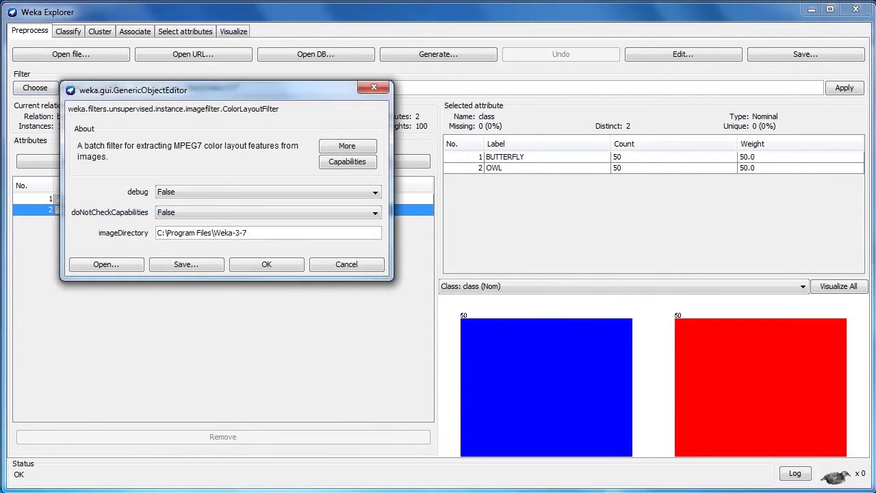
{"action": "left_click_drag", "start_coordinate": [249, 234], "coordinate": [157, 233]}
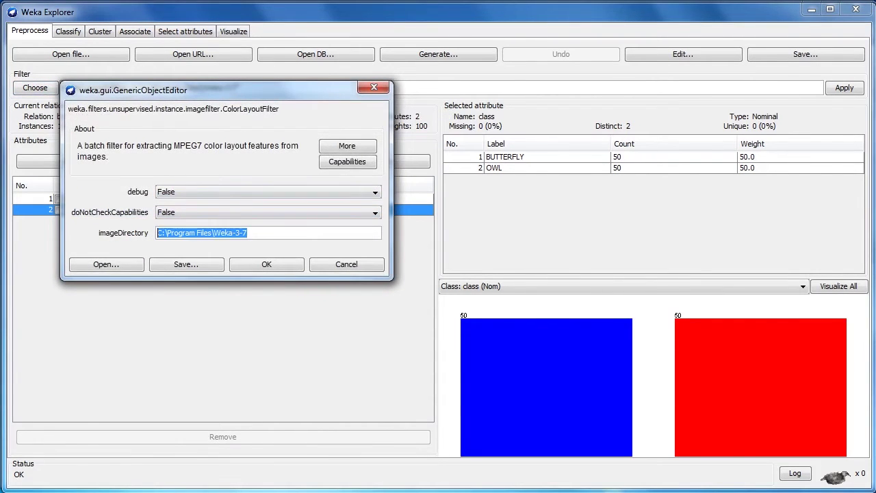
{"action": "type", "text": "H:\\butterfly_vs_owl"}
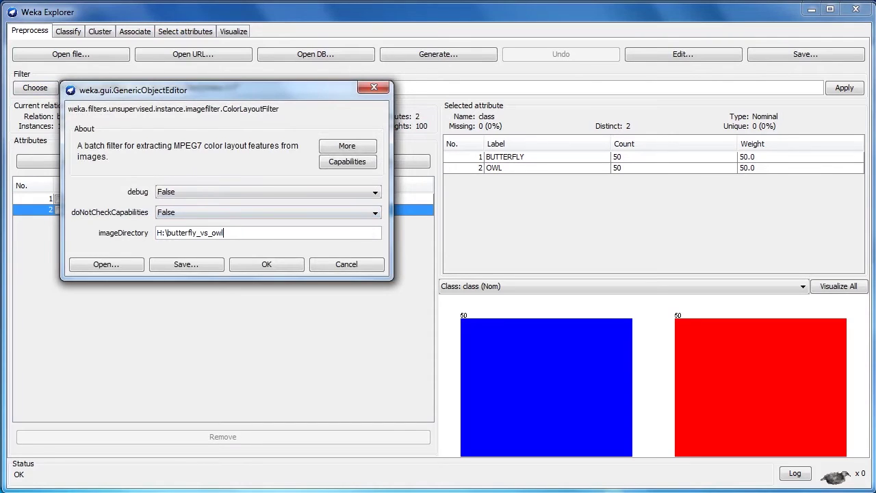
{"action": "left_click", "coordinate": [266, 264]}
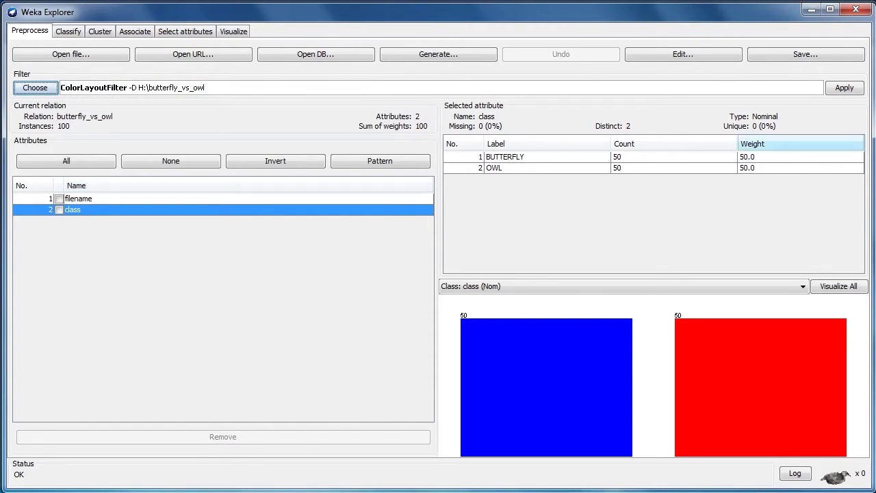
{"action": "left_click", "coordinate": [844, 88]}
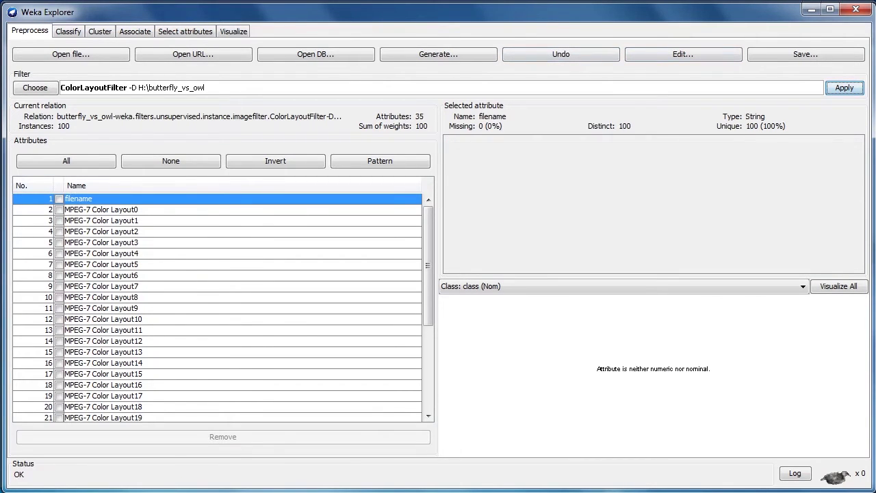
Examine the statistics and histograms of several MPEG-7 Color Layout attributes, from Color Layout0 through Color Layout32, and of the class attribute
{"action": "left_click", "coordinate": [101, 209]}
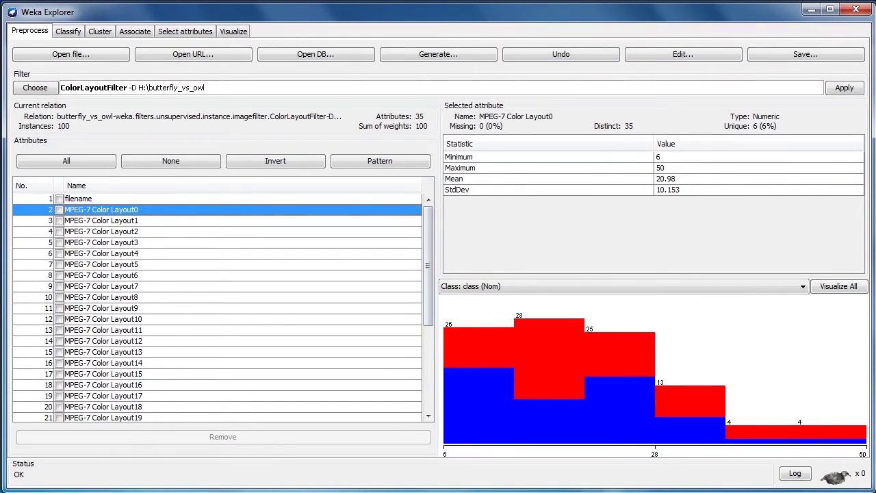
{"action": "left_click", "coordinate": [101, 221]}
{"action": "left_click", "coordinate": [101, 231]}
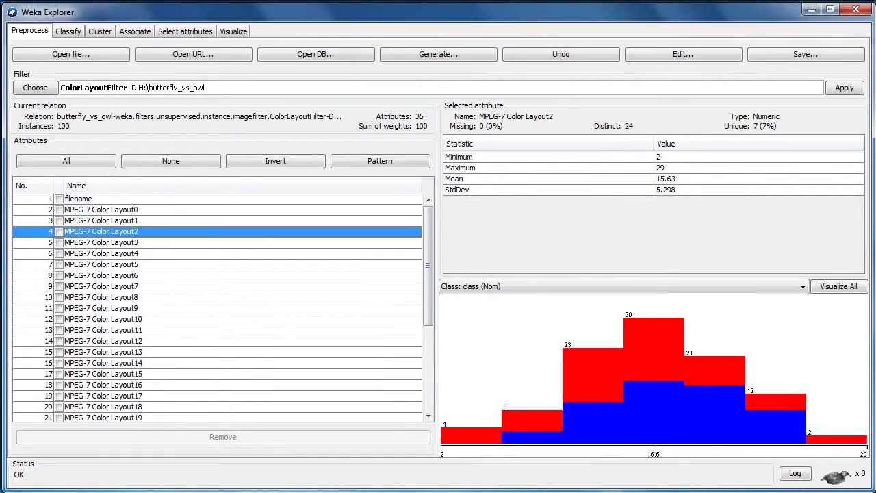
{"action": "key", "text": "Down"}
{"action": "key", "text": "Down"}
{"action": "key", "text": "Down"}
{"action": "key", "text": "Down"}
{"action": "key", "text": "Down"}
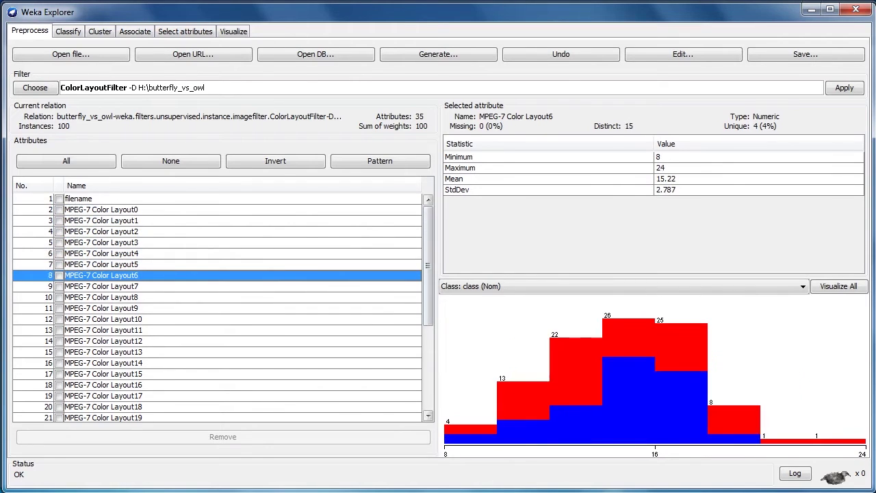
{"action": "left_click_drag", "start_coordinate": [427, 266], "coordinate": [427, 349]}
{"action": "left_click", "coordinate": [104, 404]}
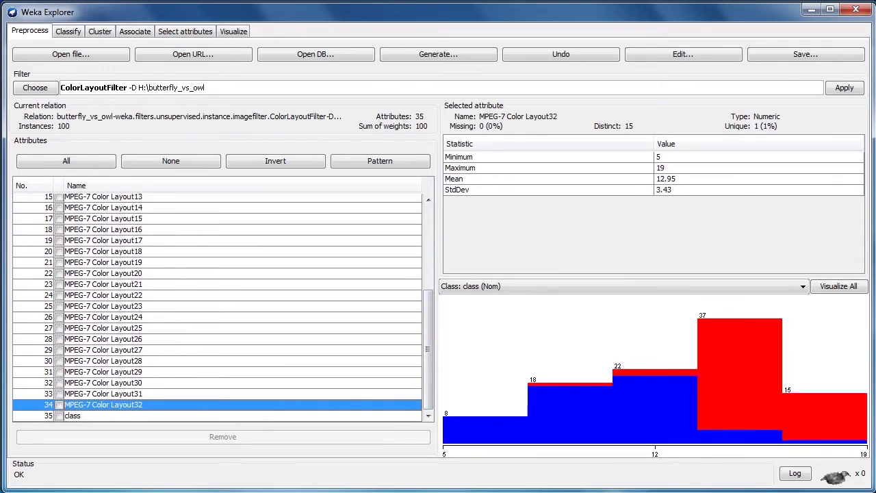
{"action": "left_click", "coordinate": [104, 415]}
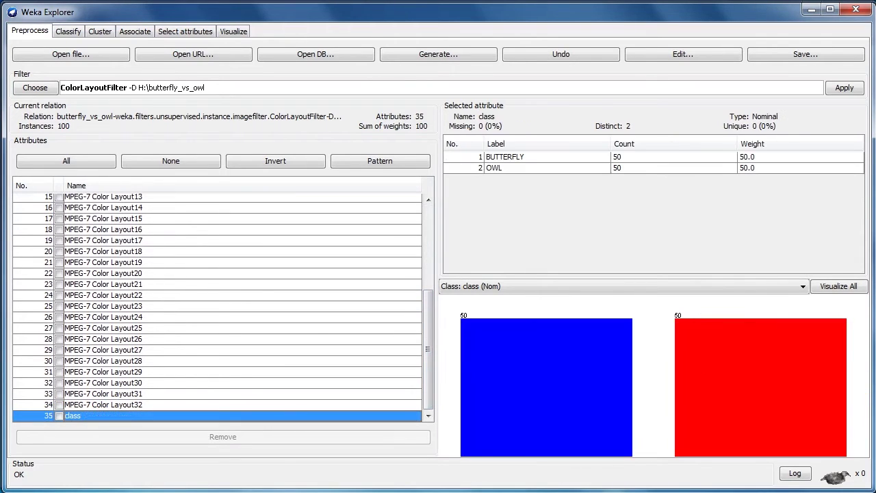
Remove the filename attribute from the filtered dataset
{"action": "left_click_drag", "start_coordinate": [428, 349], "coordinate": [427, 265]}
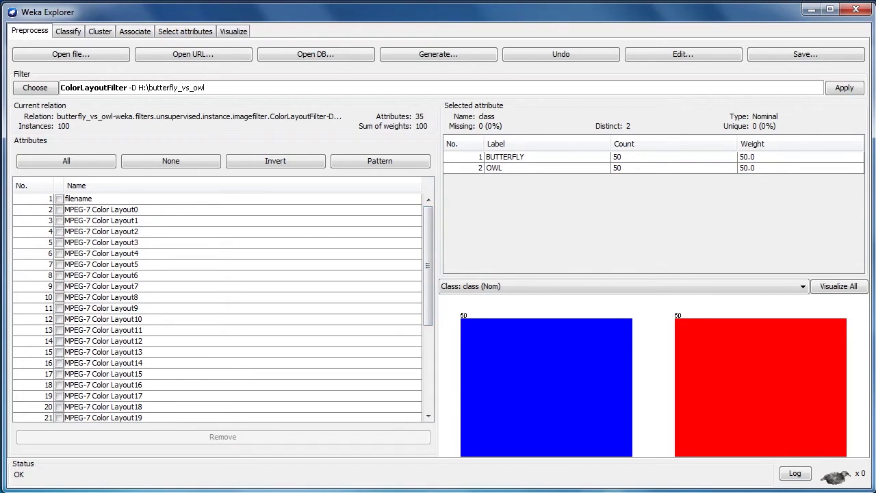
{"action": "left_click", "coordinate": [59, 199]}
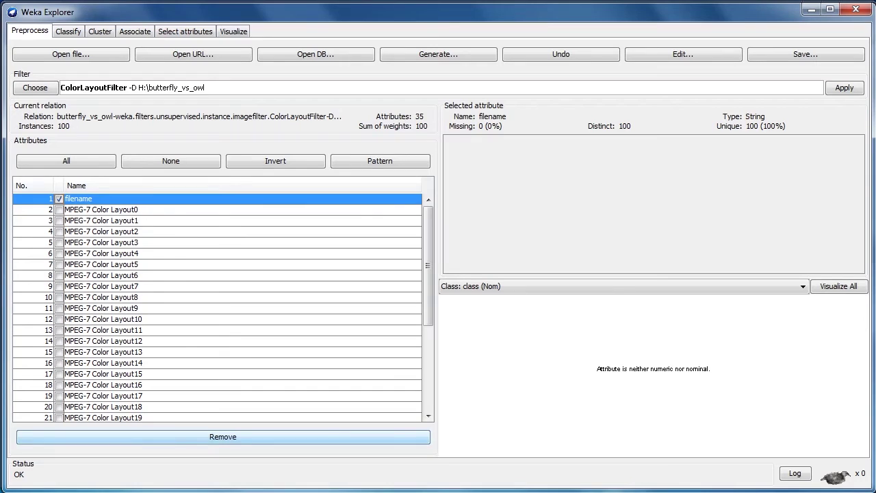
{"action": "left_click", "coordinate": [222, 437]}
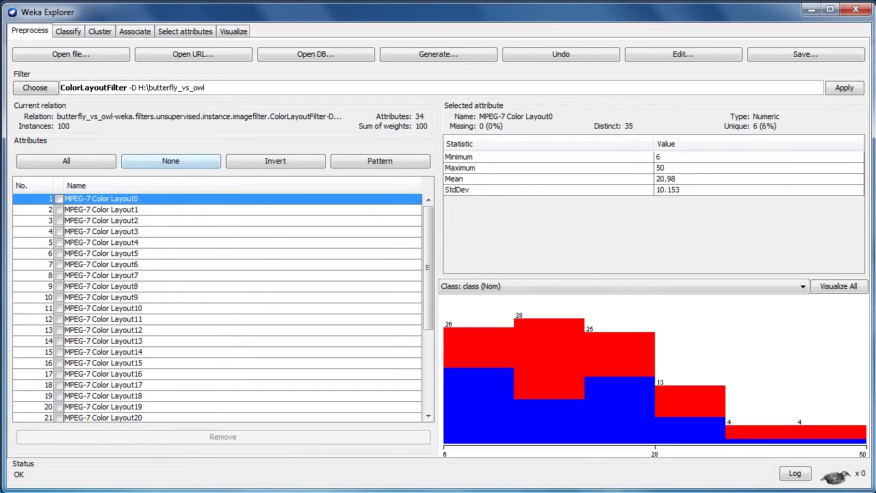
Choose the J48 decision tree as the classifier for the dataset
{"action": "left_click", "coordinate": [68, 31]}
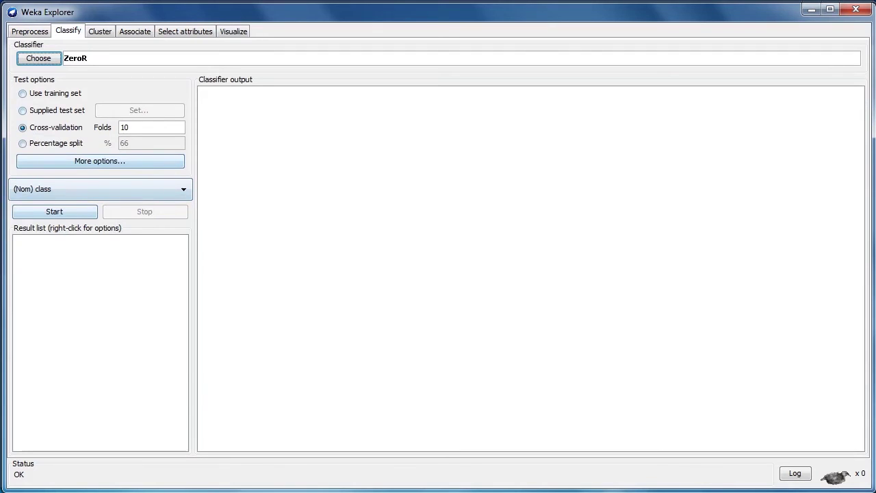
{"action": "left_click", "coordinate": [38, 58]}
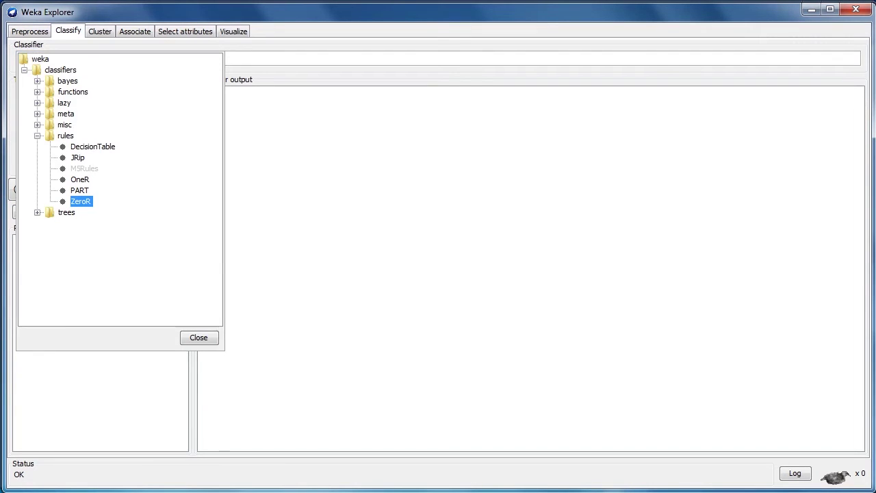
{"action": "left_click", "coordinate": [81, 201]}
{"action": "left_click", "coordinate": [38, 212]}
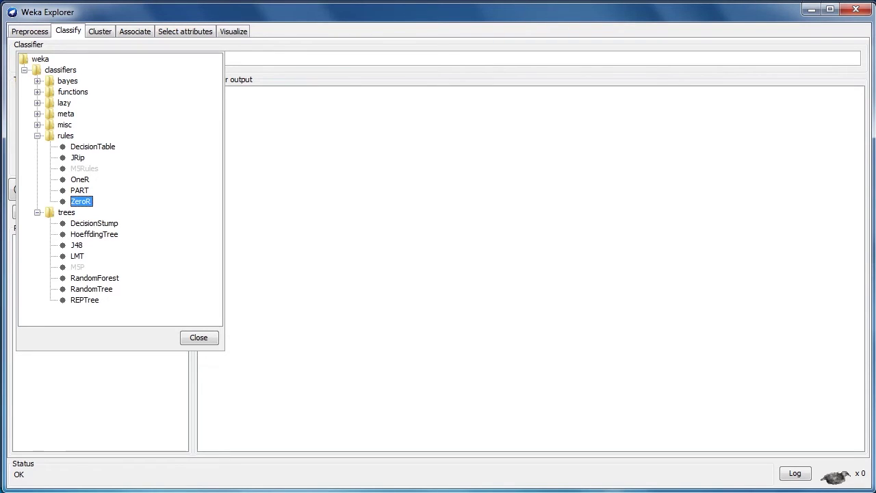
{"action": "left_click", "coordinate": [76, 245]}
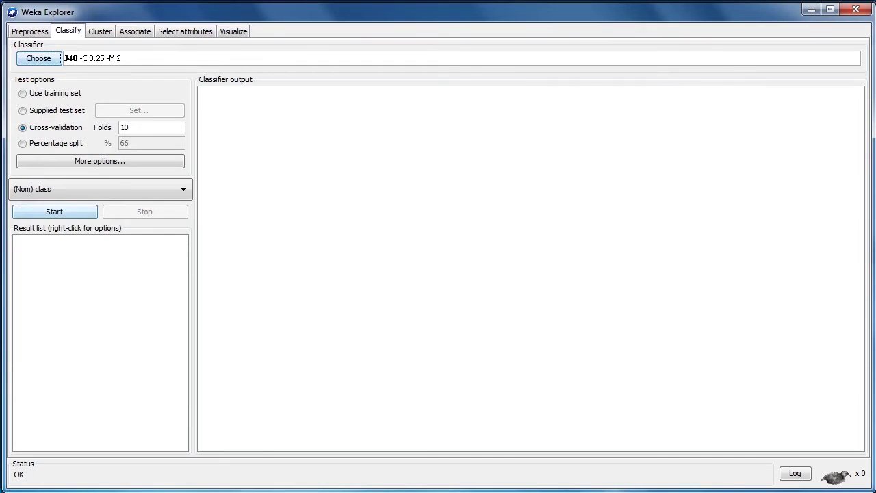
Run the J48 classifier on the color layout features with 10-fold cross-validation
{"action": "left_click", "coordinate": [54, 211]}
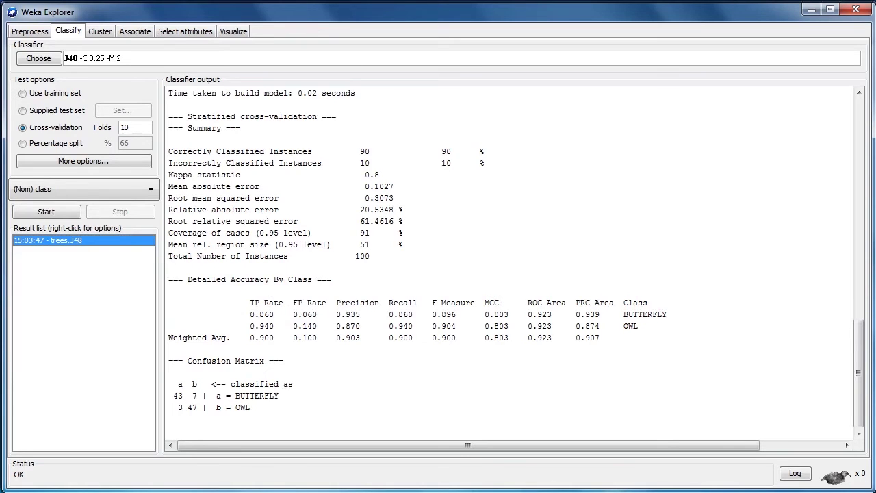
Undo the removal of the filename attribute and choose EdgeHistogramFilter as the dataset's image filter
{"action": "left_click", "coordinate": [29, 31]}
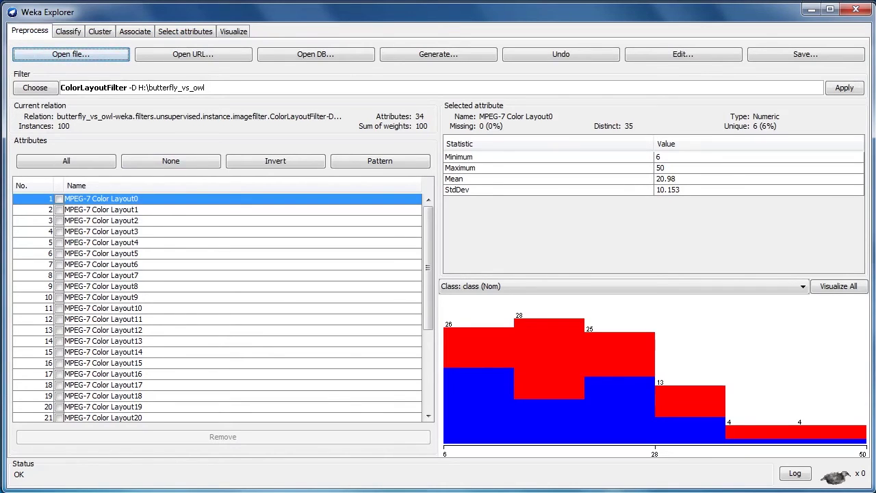
{"action": "left_click", "coordinate": [560, 54]}
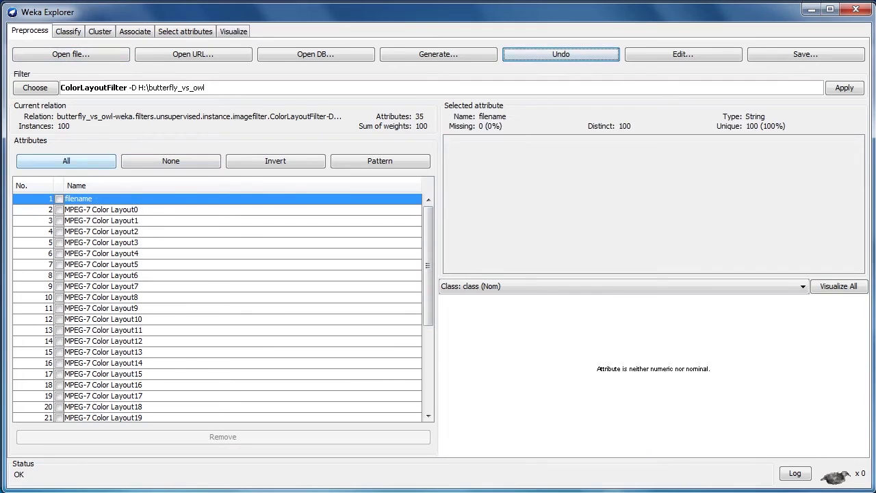
{"action": "left_click", "coordinate": [35, 87]}
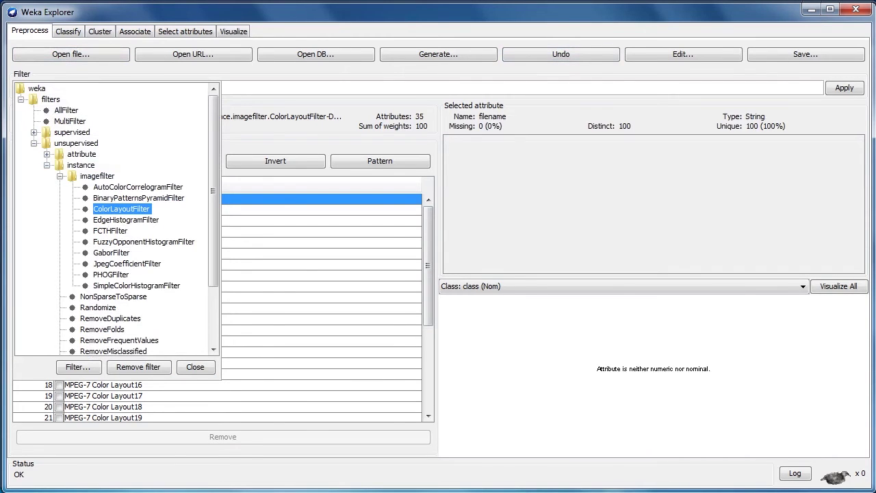
{"action": "mouse_move", "coordinate": [120, 220]}
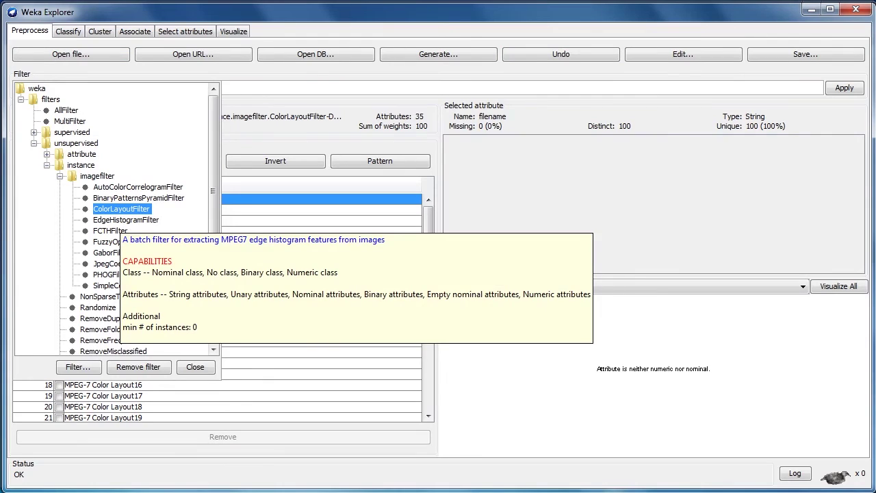
{"action": "left_click", "coordinate": [120, 220]}
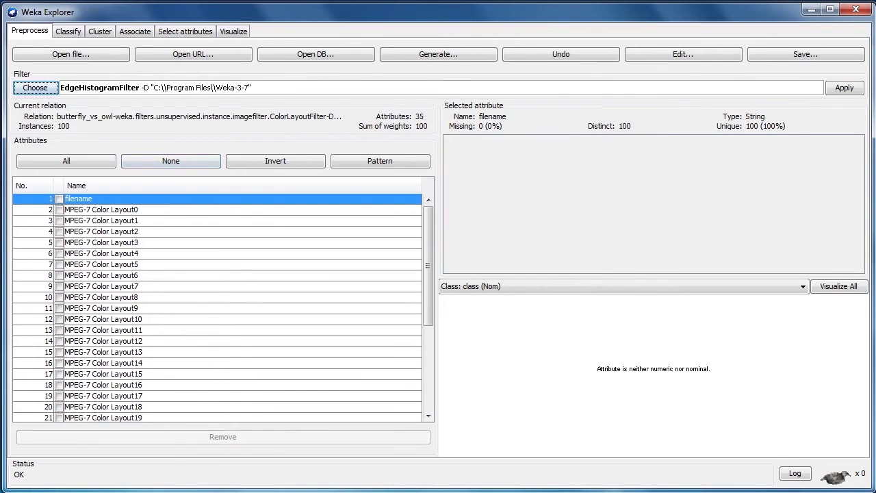
Set the EdgeHistogramFilter's image directory to H:\butterfly_vs_owl and apply the filter to the dataset
{"action": "left_click", "coordinate": [167, 87]}
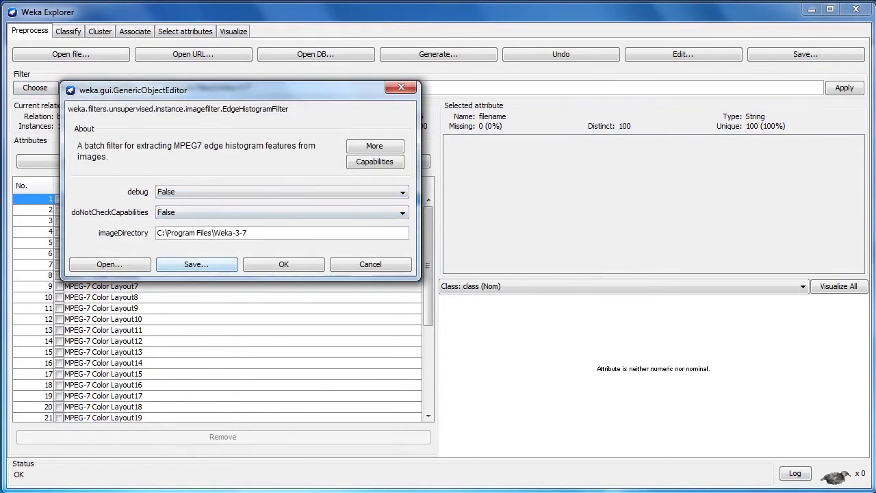
{"action": "left_click_drag", "start_coordinate": [247, 233], "coordinate": [157, 233]}
{"action": "type", "text": "H:\\butterfly_vs_owl"}
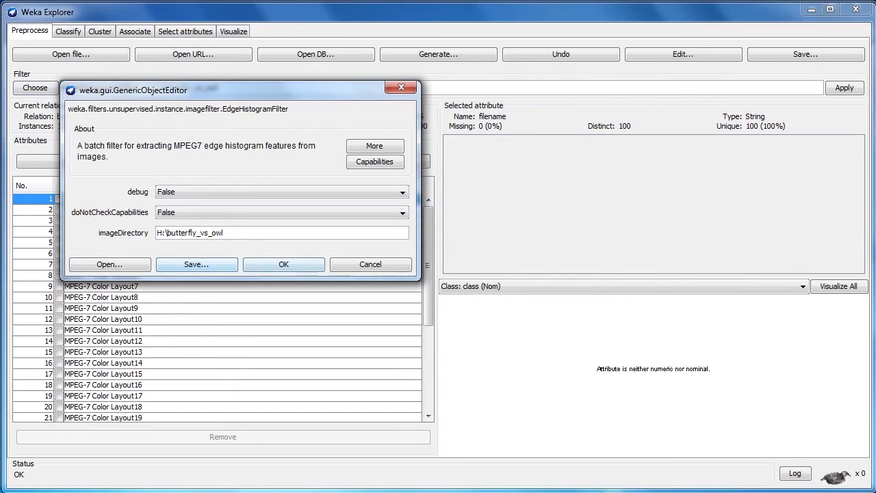
{"action": "left_click", "coordinate": [283, 264]}
{"action": "left_click", "coordinate": [845, 87]}
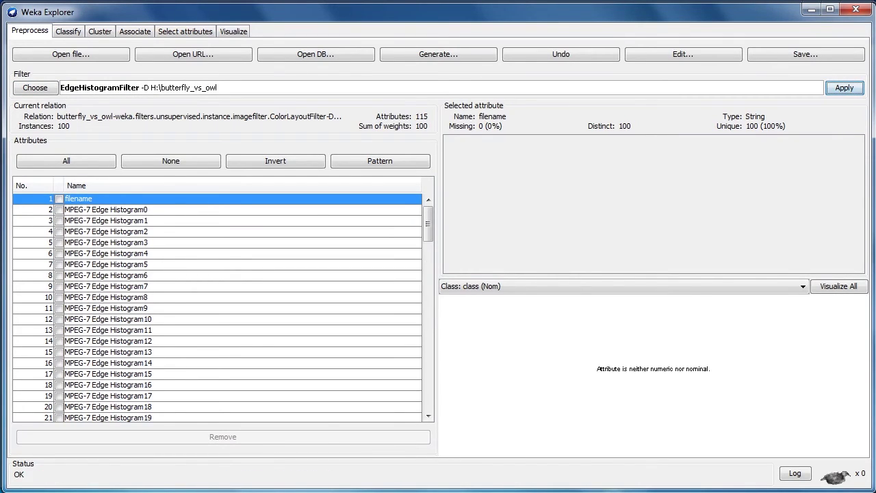
Examine the statistics and histograms of the MPEG-7 Edge Histogram0, Edge Histogram79, Color Layout0 and class attributes
{"action": "left_click", "coordinate": [106, 210]}
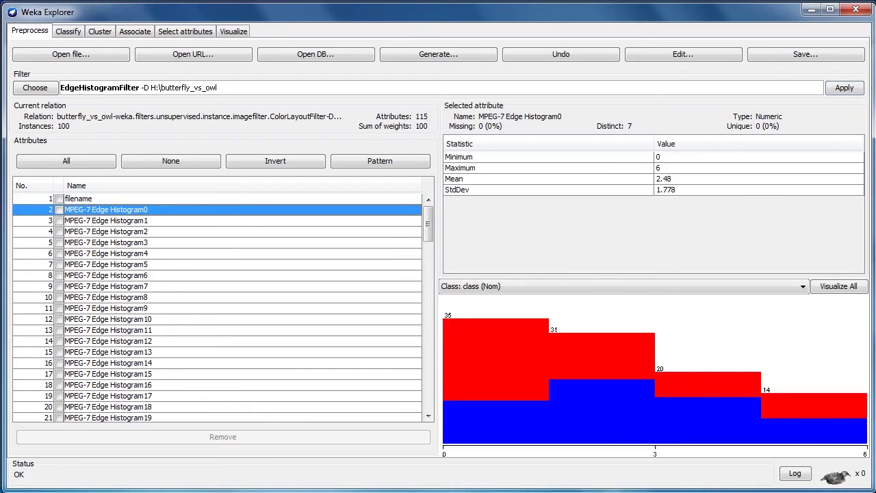
{"action": "left_click", "coordinate": [106, 220]}
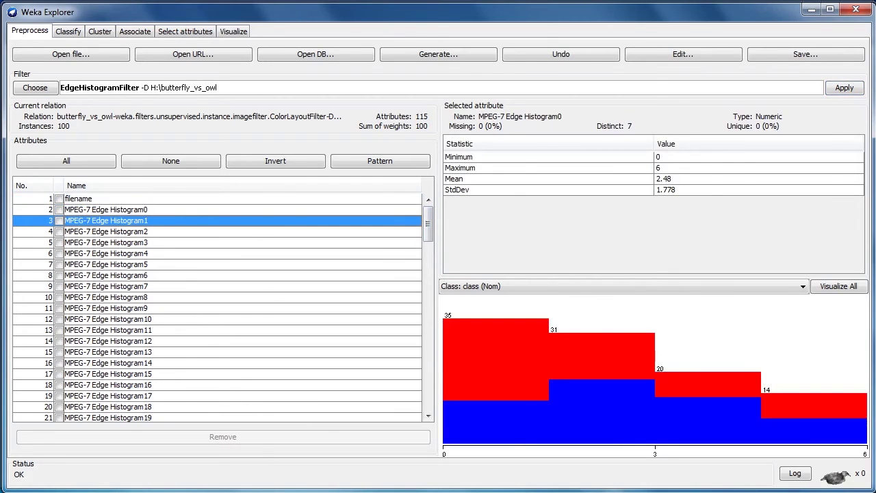
{"action": "left_click", "coordinate": [107, 210]}
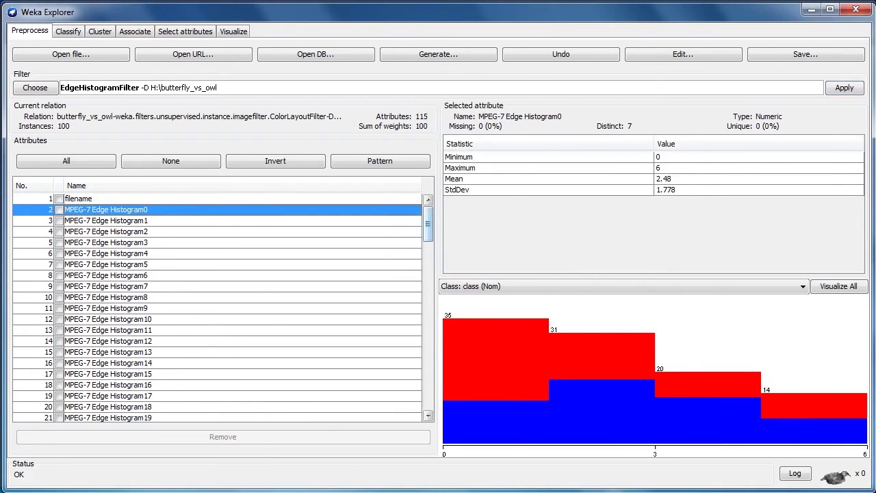
{"action": "scroll", "coordinate": [217, 308], "scroll_direction": "down", "scroll_amount": 17}
{"action": "left_click_drag", "start_coordinate": [428, 314], "coordinate": [428, 351]}
{"action": "left_click", "coordinate": [136, 292]}
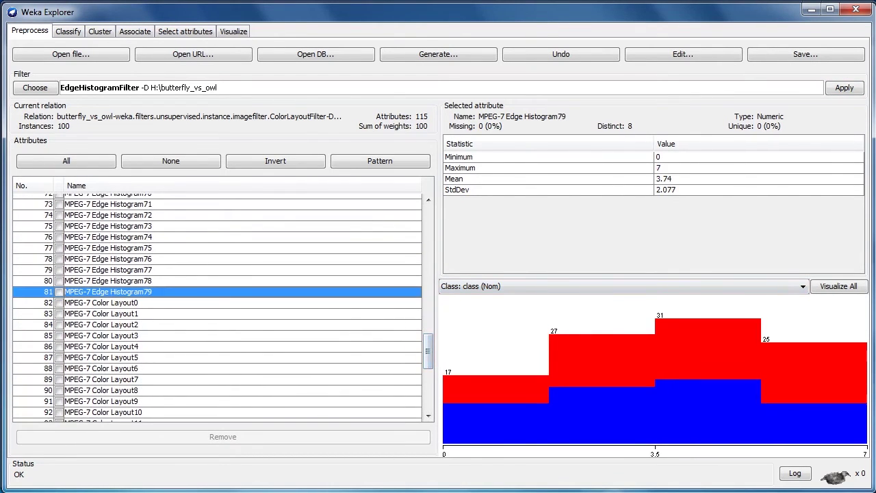
{"action": "left_click", "coordinate": [137, 302]}
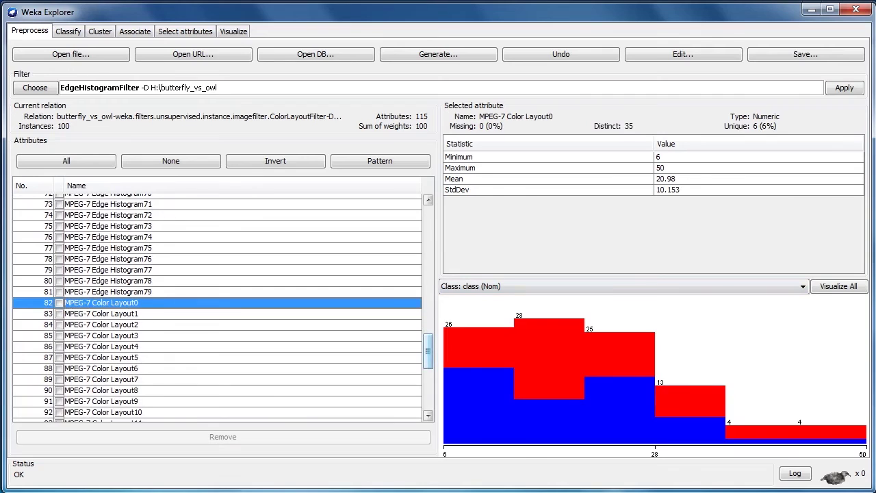
{"action": "scroll", "coordinate": [217, 307], "scroll_direction": "down", "scroll_amount": 8}
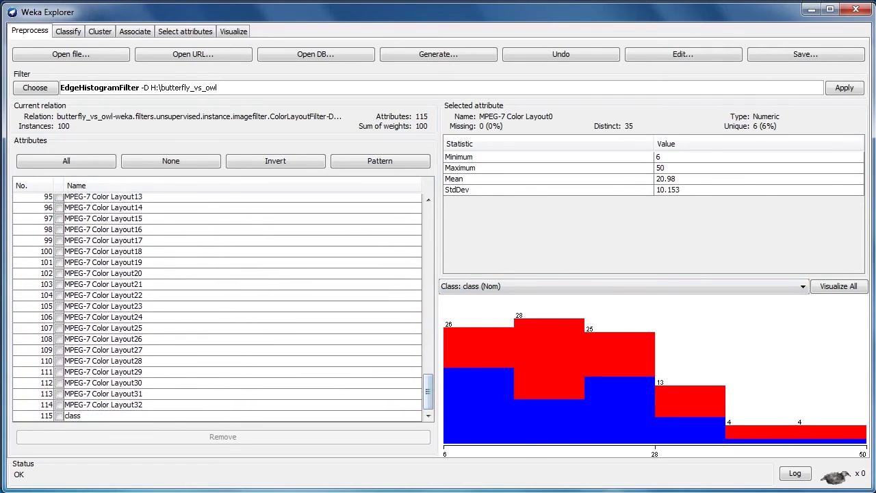
{"action": "left_click", "coordinate": [73, 416]}
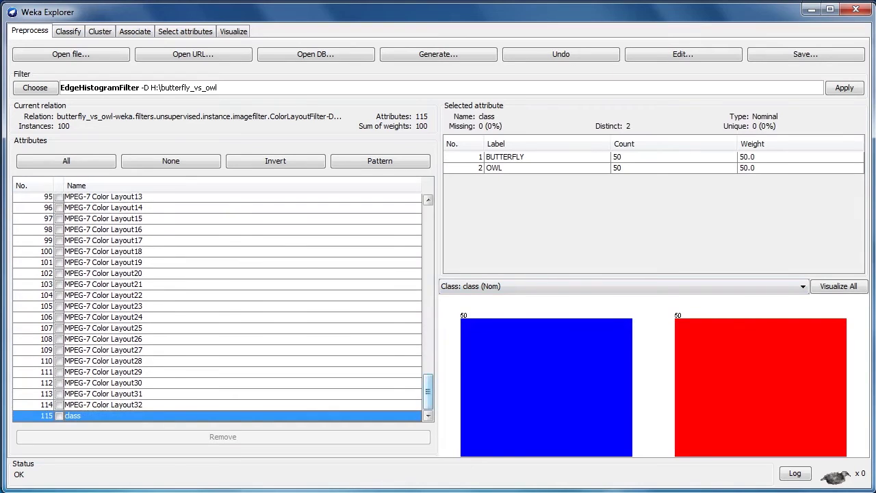
Remove the filename attribute from the dataset containing both edge histogram and color layout features
{"action": "left_click_drag", "start_coordinate": [427, 386], "coordinate": [427, 223]}
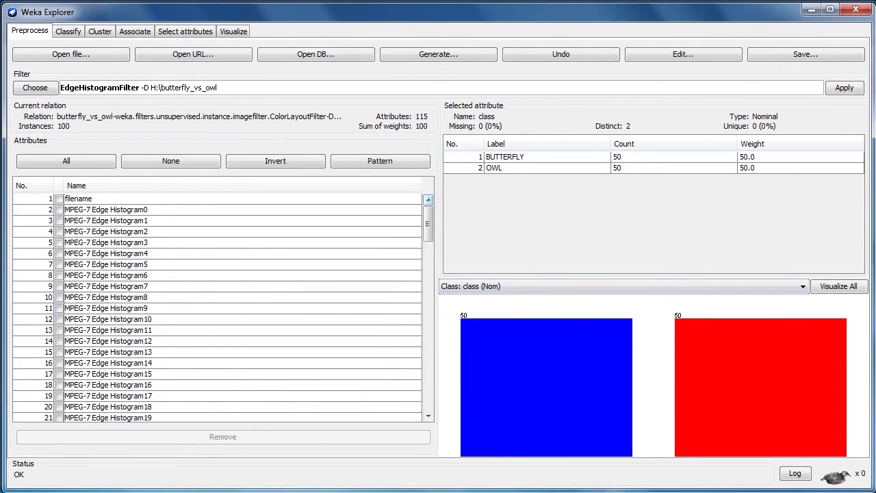
{"action": "left_click", "coordinate": [59, 199]}
{"action": "left_click", "coordinate": [222, 436]}
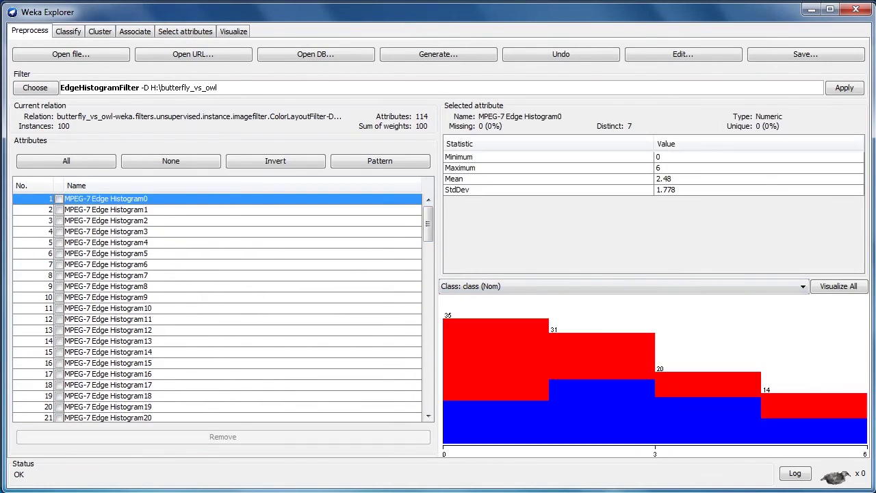
Rerun the J48 classifier with 10-fold cross-validation on the combined edge histogram and color layout features
{"action": "left_click", "coordinate": [69, 31]}
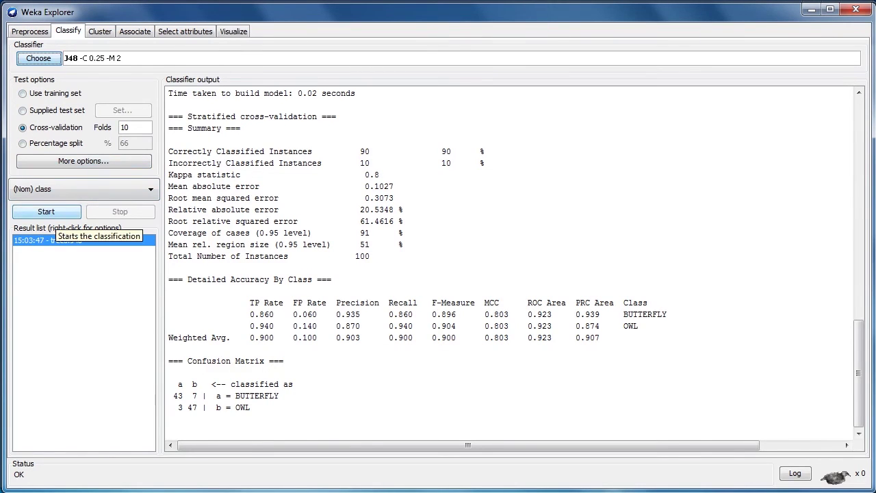
{"action": "left_click", "coordinate": [46, 212]}
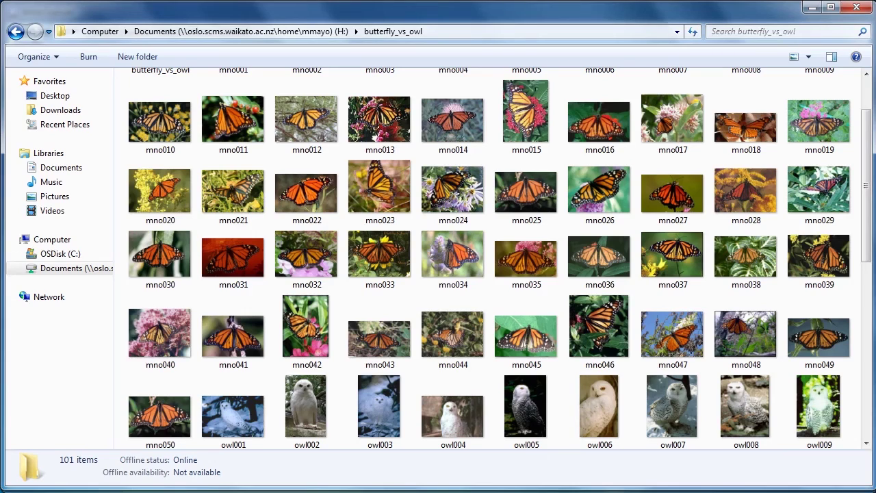
Look through the butterfly and owl image thumbnails in the butterfly_vs_owl folder in Windows Explorer
{"action": "scroll", "coordinate": [732, 188], "scroll_direction": "up", "scroll_amount": 1}
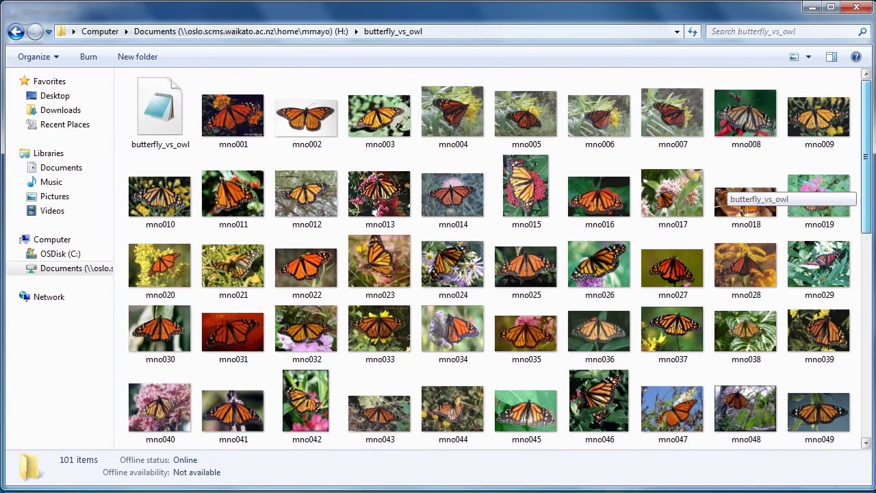
{"action": "scroll", "coordinate": [732, 188], "scroll_direction": "down", "scroll_amount": 3}
{"action": "scroll", "coordinate": [732, 188], "scroll_direction": "up", "scroll_amount": 1}
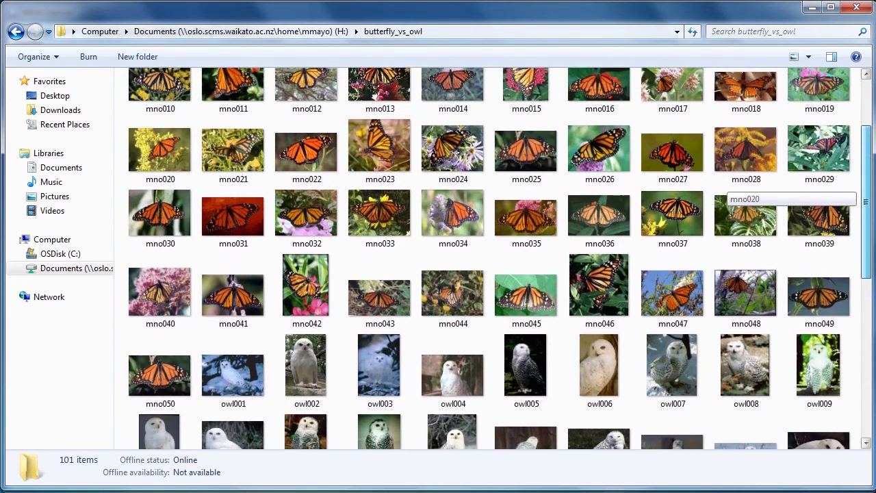
{"action": "scroll", "coordinate": [732, 188], "scroll_direction": "down", "scroll_amount": 2}
{"action": "scroll", "coordinate": [732, 188], "scroll_direction": "up", "scroll_amount": 3}
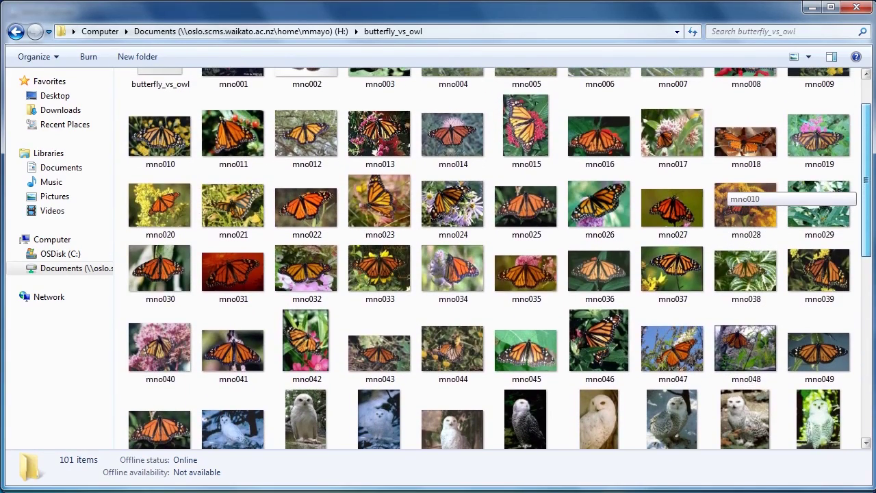
{"action": "scroll", "coordinate": [732, 188], "scroll_direction": "down", "scroll_amount": 2}
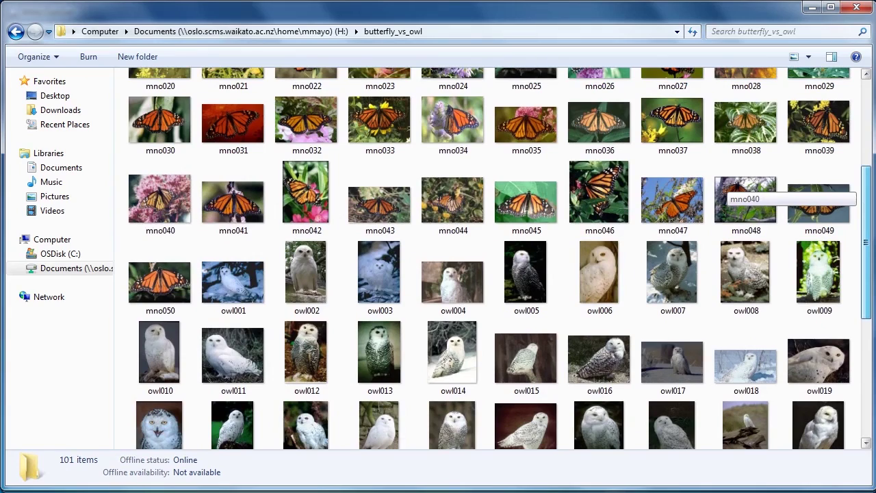
{"action": "scroll", "coordinate": [732, 188], "scroll_direction": "down", "scroll_amount": 3}
{"action": "scroll", "coordinate": [732, 188], "scroll_direction": "up", "scroll_amount": 4}
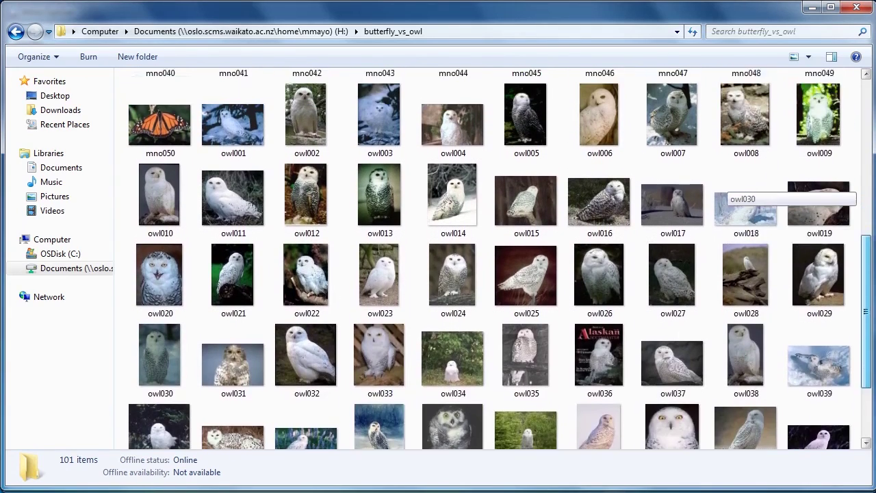
{"action": "scroll", "coordinate": [732, 188], "scroll_direction": "up", "scroll_amount": 1}
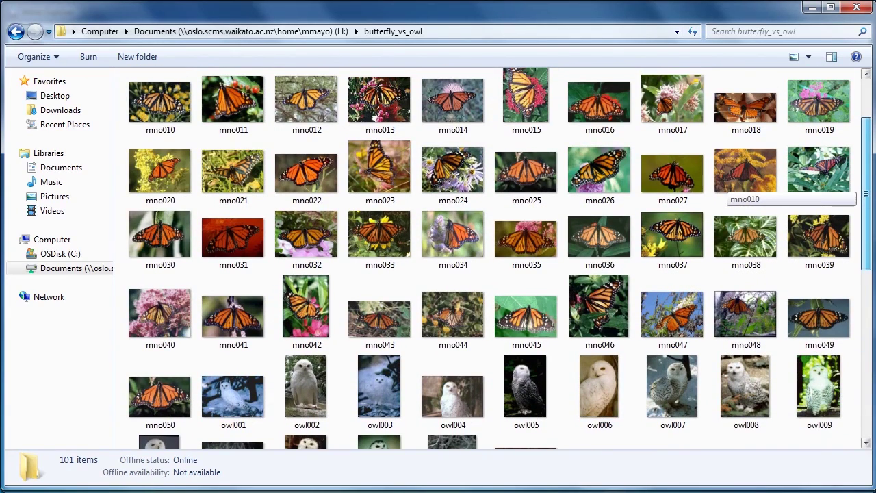
{"action": "scroll", "coordinate": [731, 192], "scroll_direction": "up", "scroll_amount": 1}
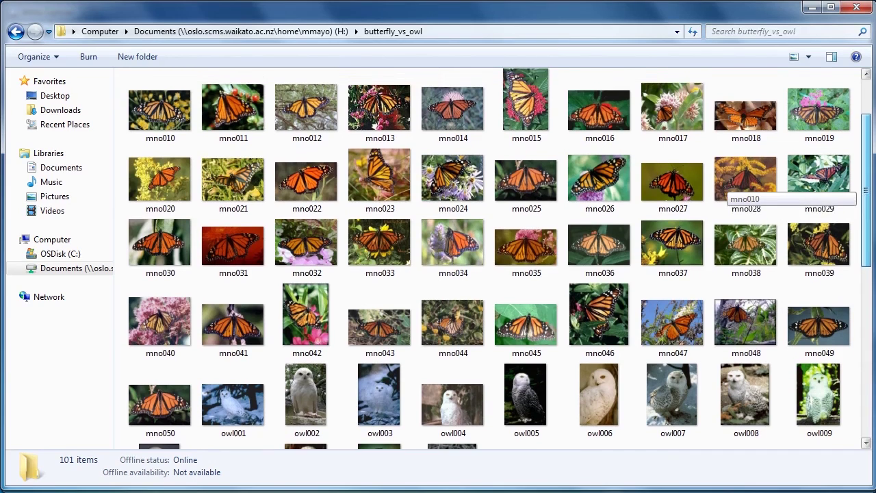